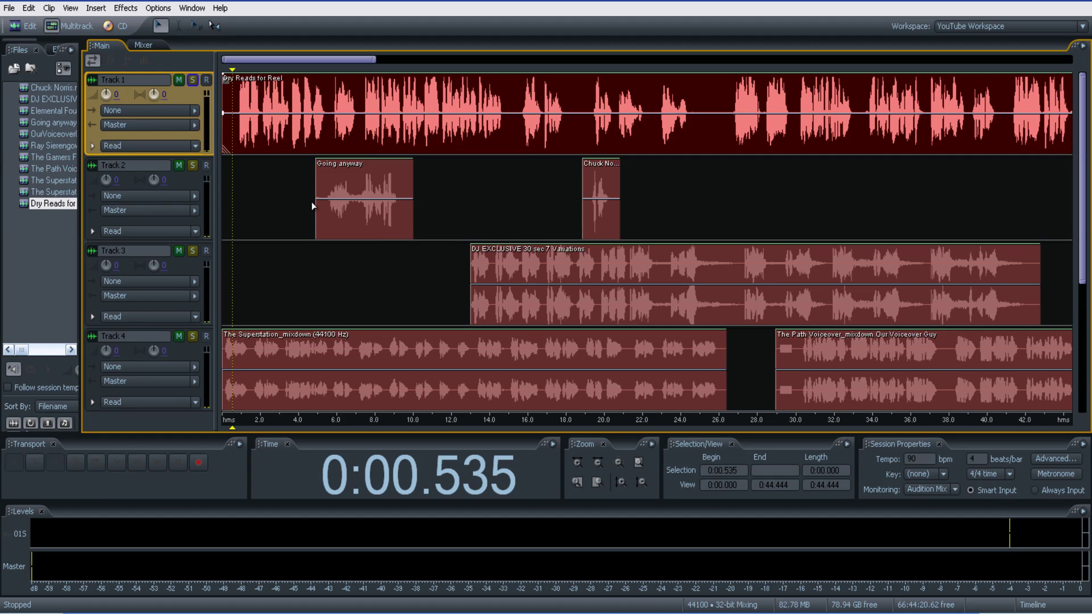
Open Preferences from the Edit menu and go to the System page.
{"action": "left_click", "coordinate": [27, 10]}
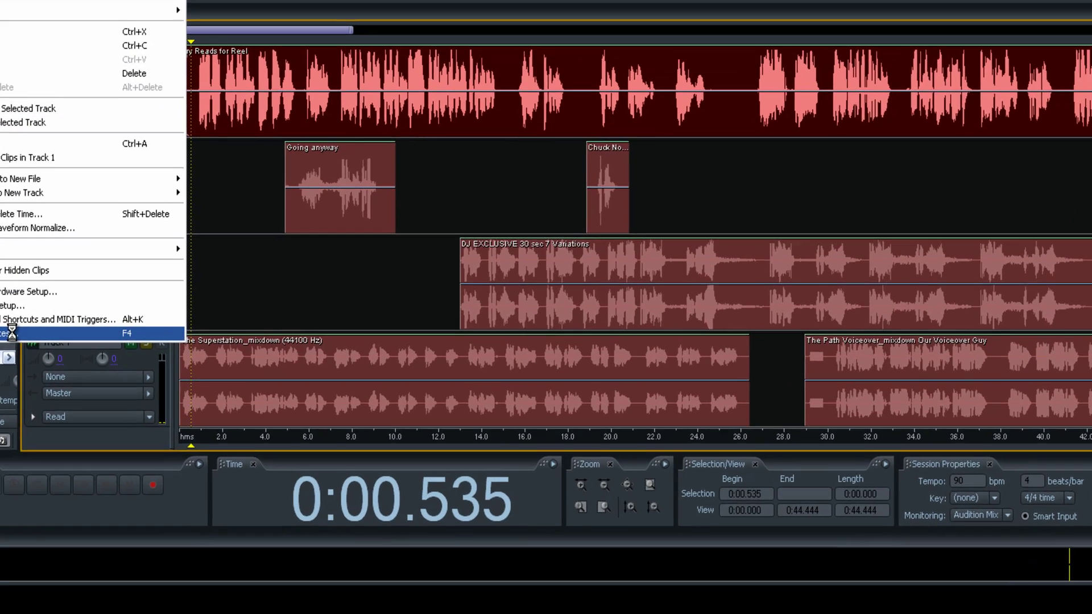
{"action": "left_click", "coordinate": [75, 330]}
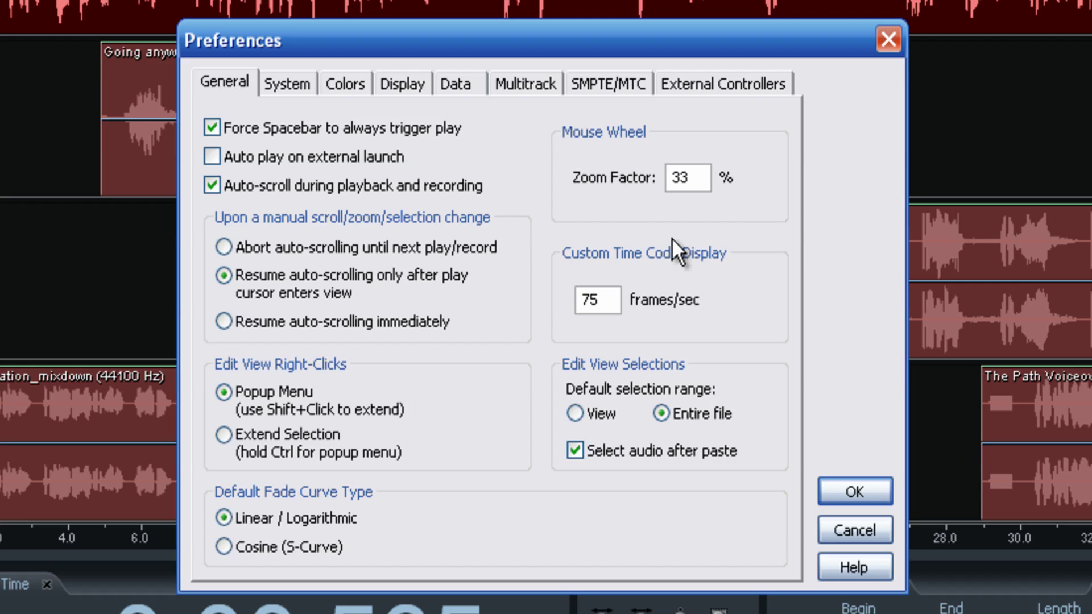
{"action": "left_click", "coordinate": [291, 84]}
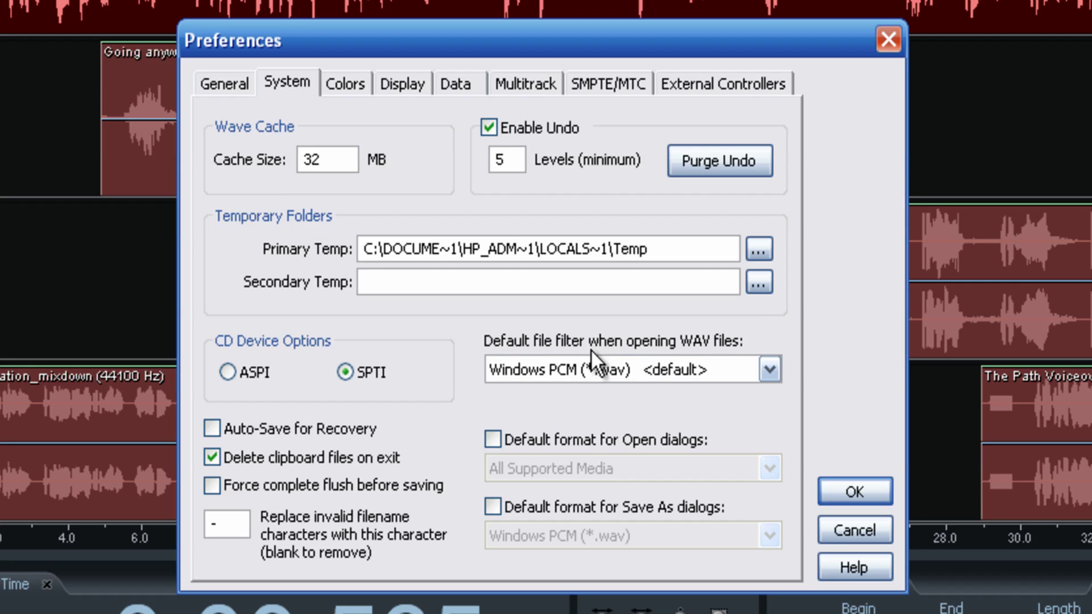
Check the WAV file filter options, keep Windows PCM default, and move to the Colors page.
{"action": "left_click", "coordinate": [774, 368]}
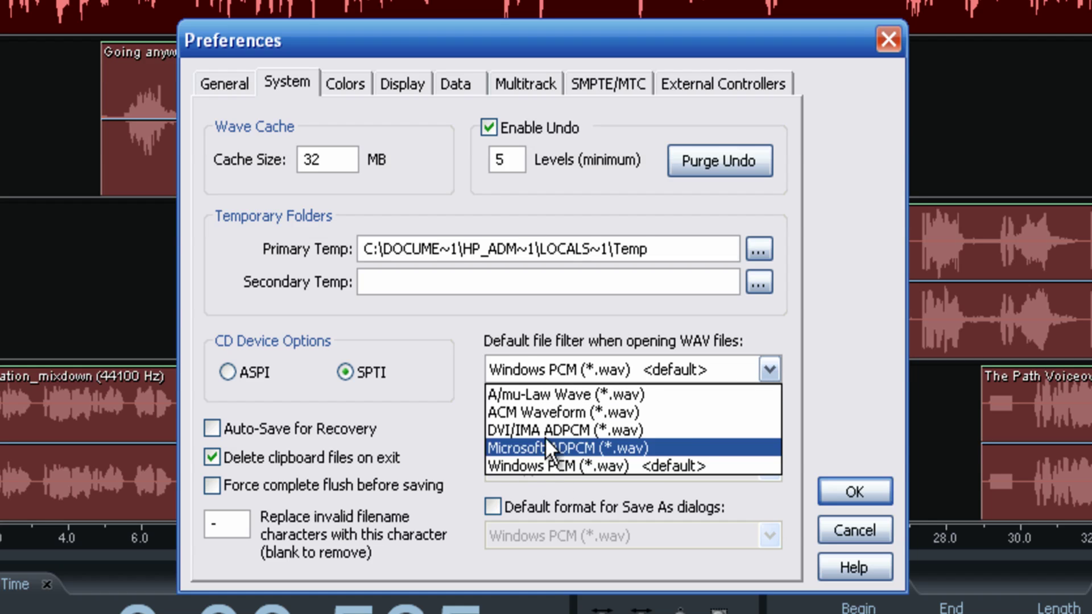
{"action": "left_click", "coordinate": [822, 343]}
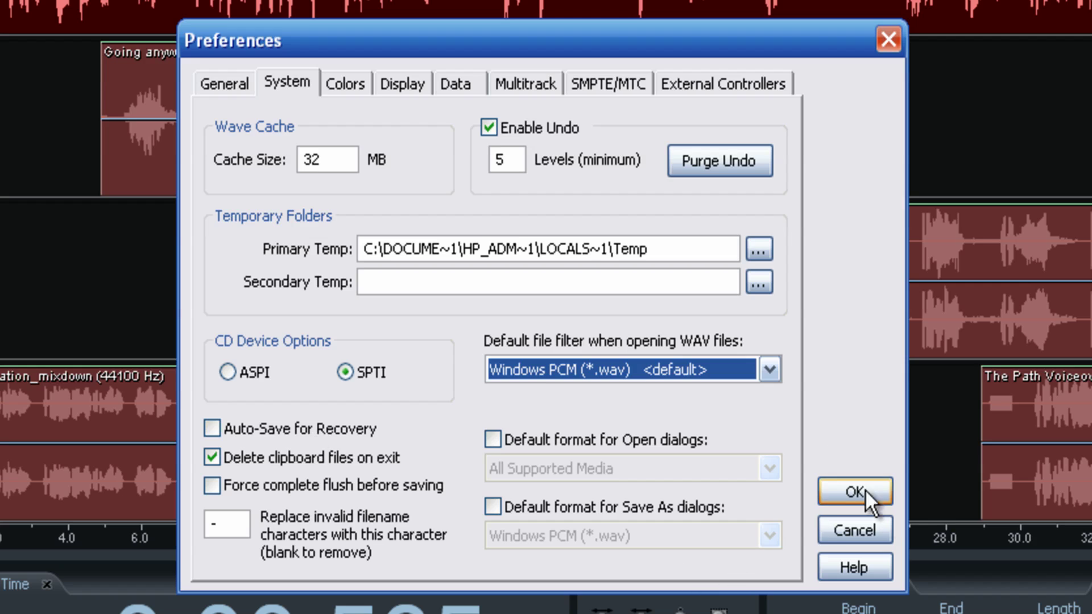
{"action": "left_click", "coordinate": [348, 84]}
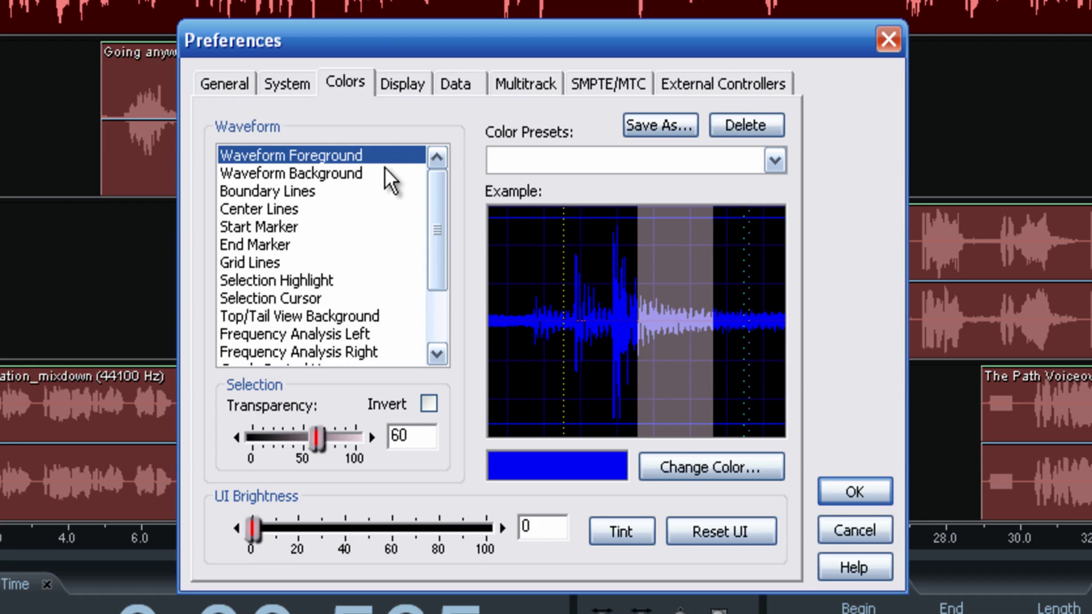
Change the Waveform Foreground colour from blue to red and apply with OK.
{"action": "left_click", "coordinate": [275, 173]}
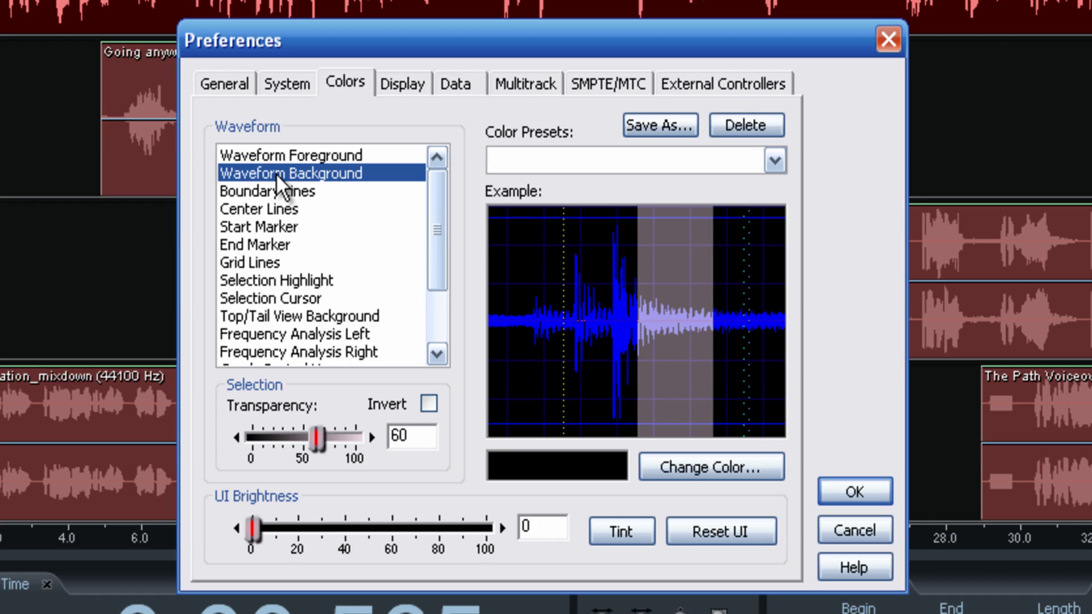
{"action": "left_click", "coordinate": [290, 154]}
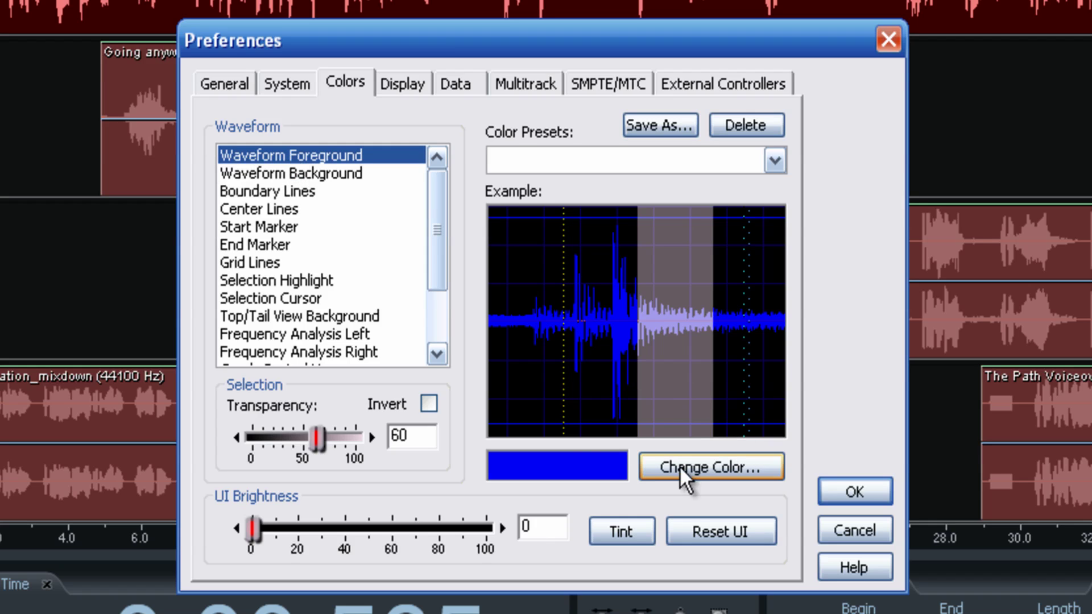
{"action": "left_click", "coordinate": [711, 466]}
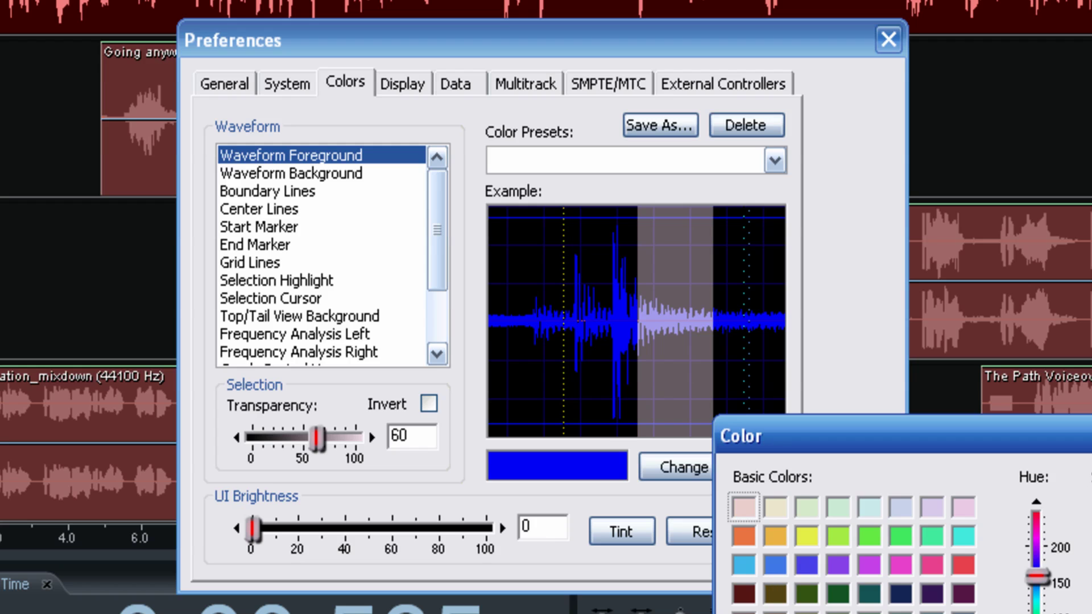
{"action": "left_click", "coordinate": [963, 565]}
{"action": "key", "text": "Return"}
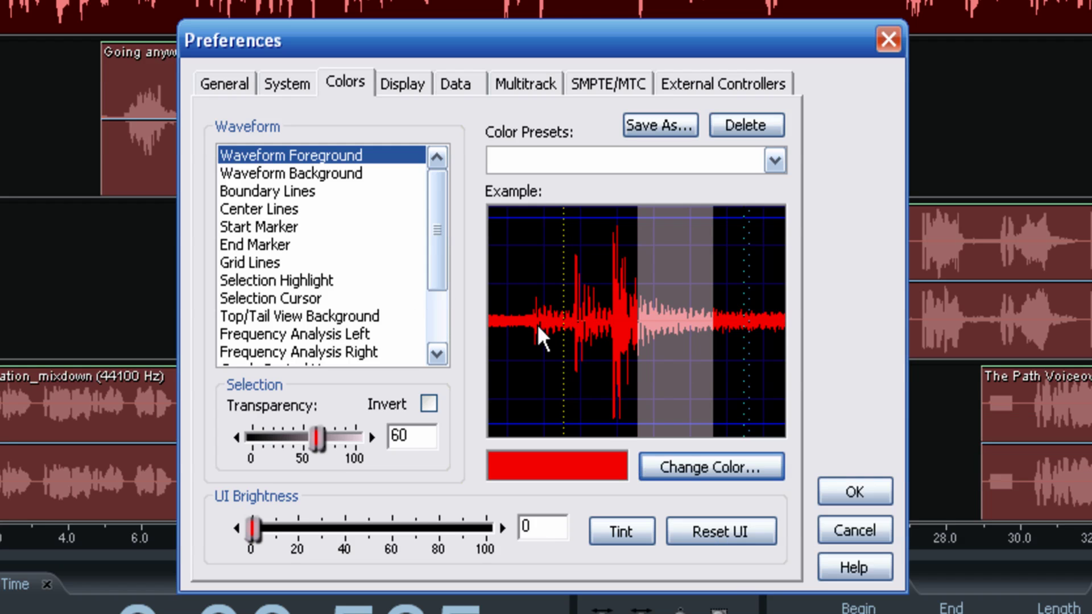
{"action": "left_click", "coordinate": [855, 491]}
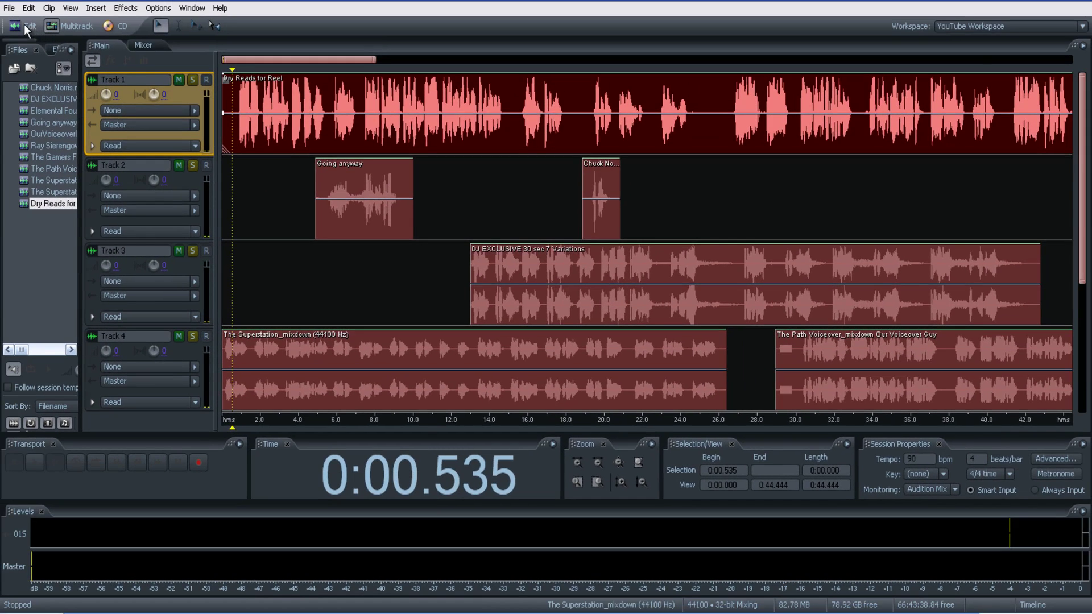
Inspect the red Dry Reads for Reel waveform zoomed in, then return to Multitrack and reopen Preferences.
{"action": "left_click", "coordinate": [213, 69]}
{"action": "double_click", "coordinate": [270, 105]}
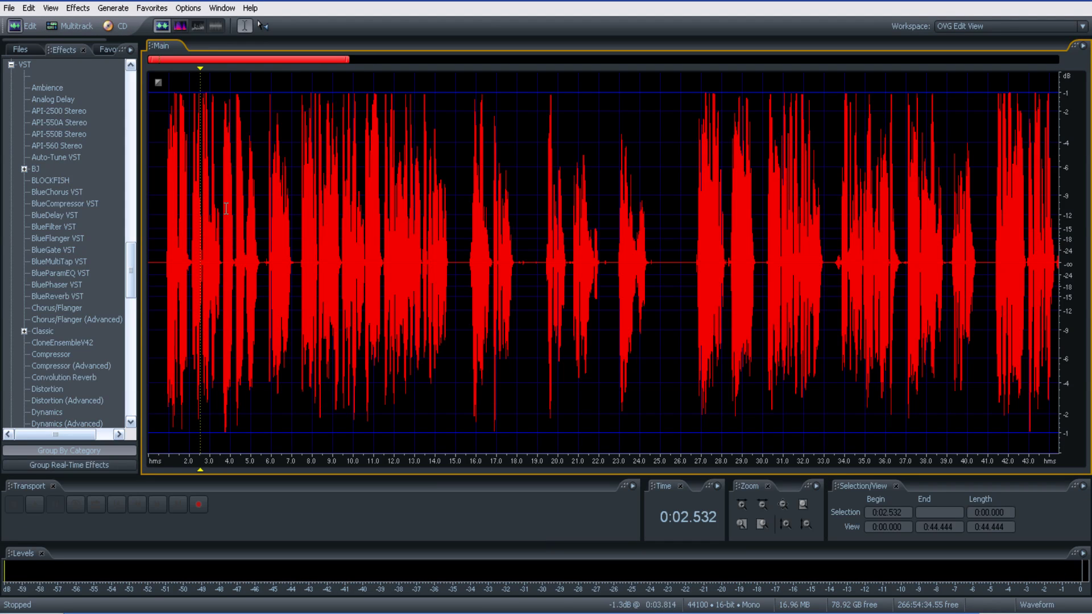
{"action": "key", "text": "equal"}
{"action": "key", "text": "equal"}
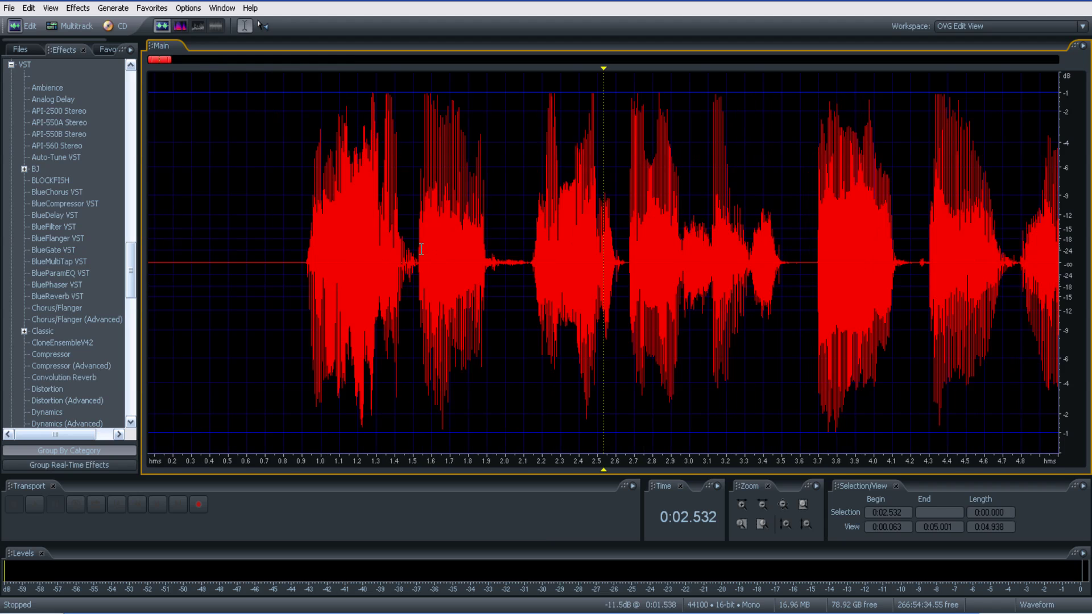
{"action": "left_click_drag", "start_coordinate": [380, 263], "coordinate": [336, 261]}
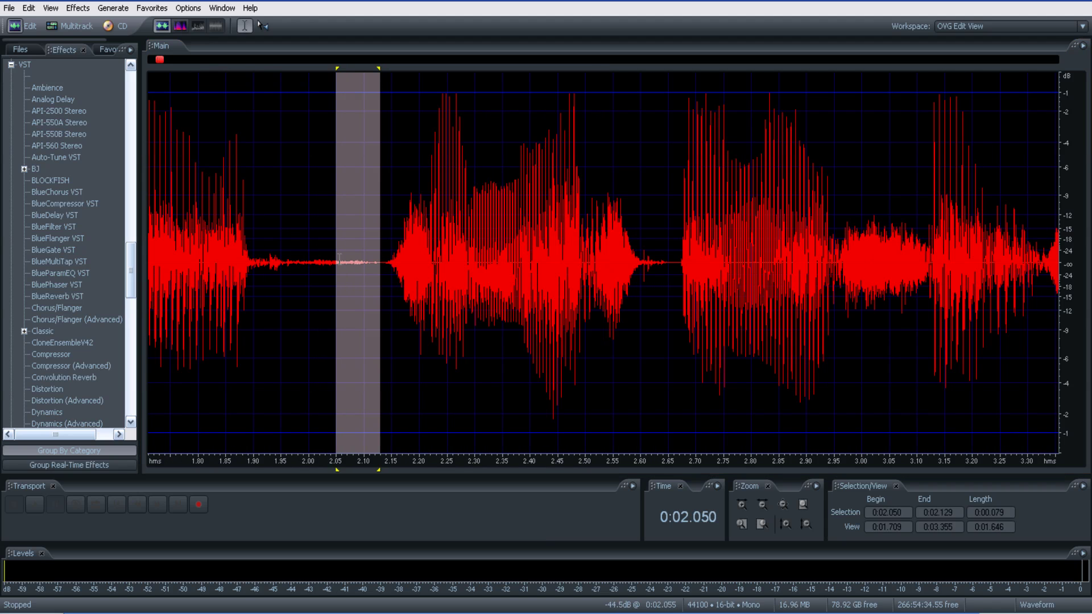
{"action": "left_click", "coordinate": [326, 222]}
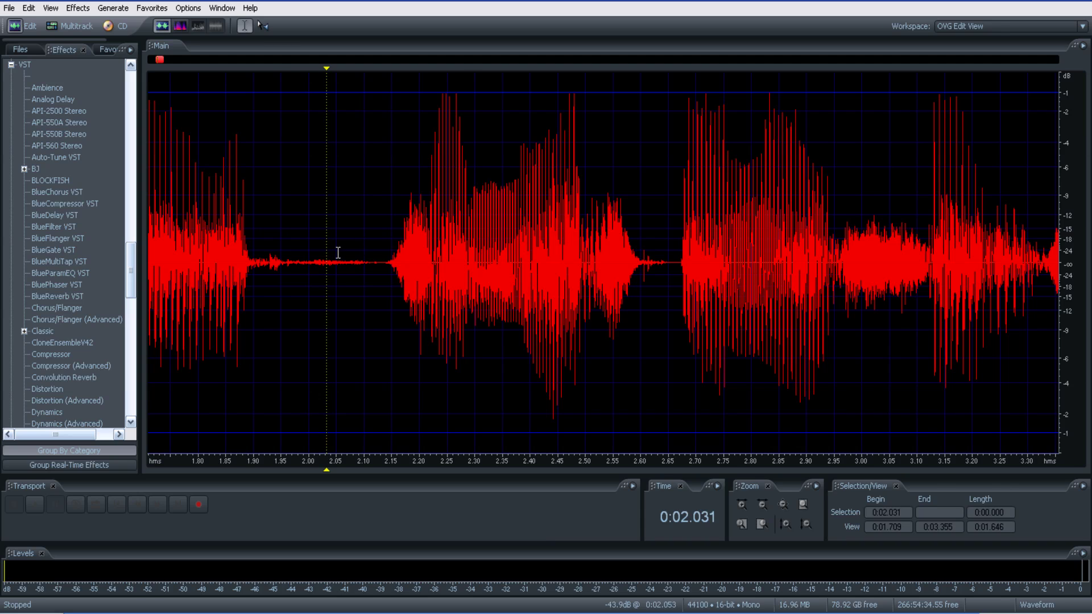
{"action": "key", "text": "9"}
{"action": "left_click", "coordinate": [29, 8]}
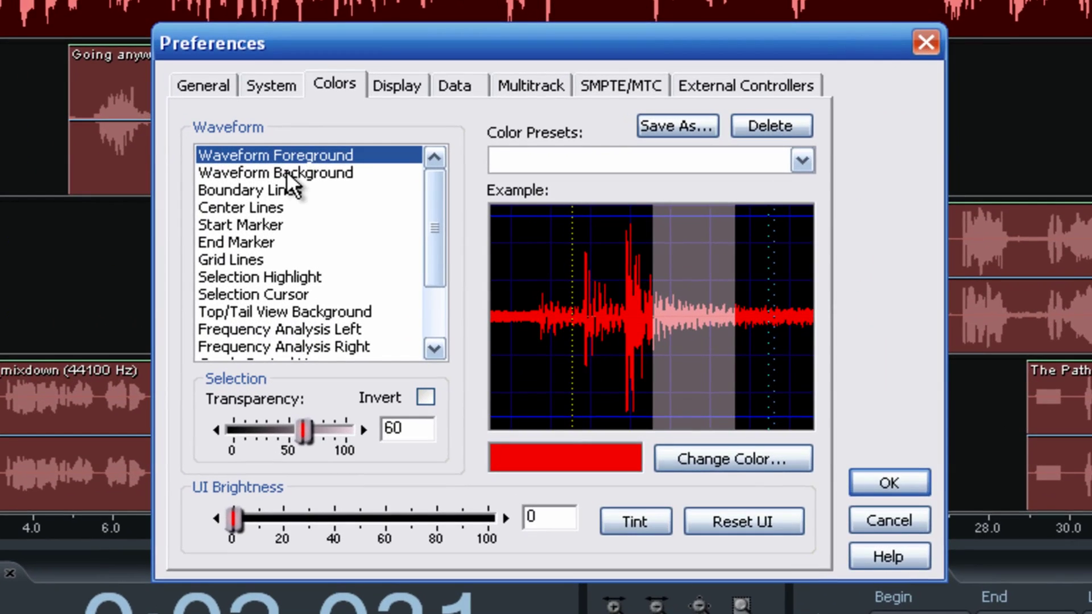
Check the colours for waveform background, boundary lines, center lines, and start and end markers.
{"action": "left_click", "coordinate": [285, 173]}
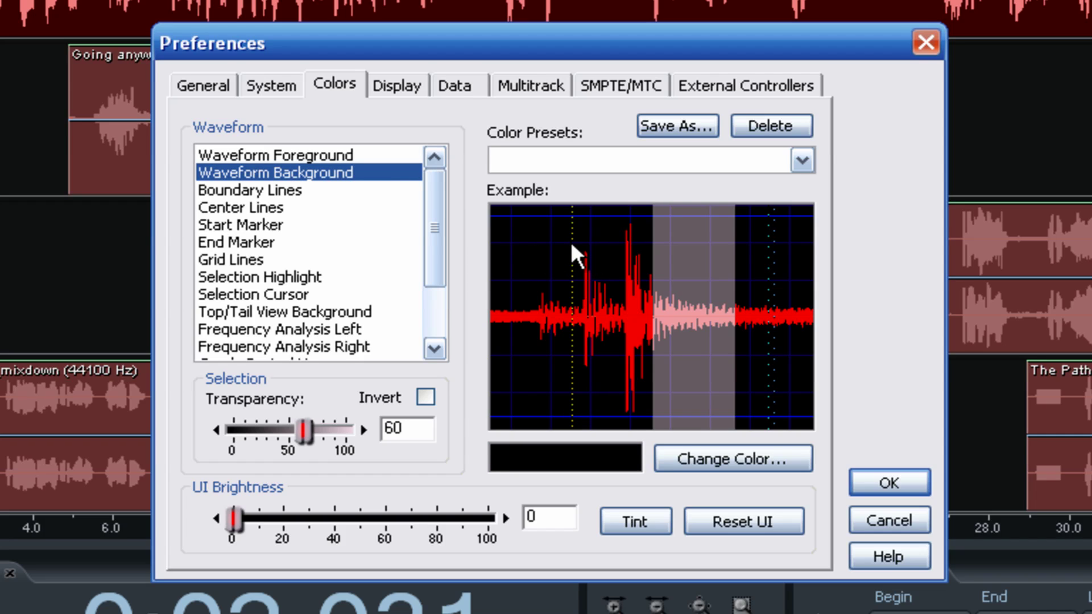
{"action": "left_click", "coordinate": [251, 189]}
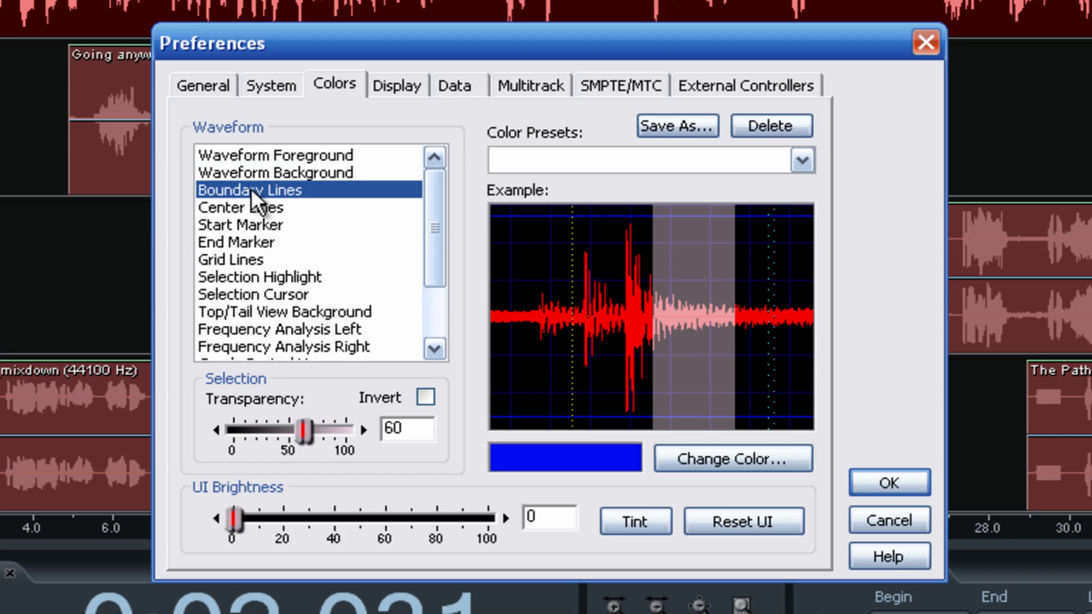
{"action": "left_click", "coordinate": [261, 208]}
{"action": "left_click", "coordinate": [264, 224]}
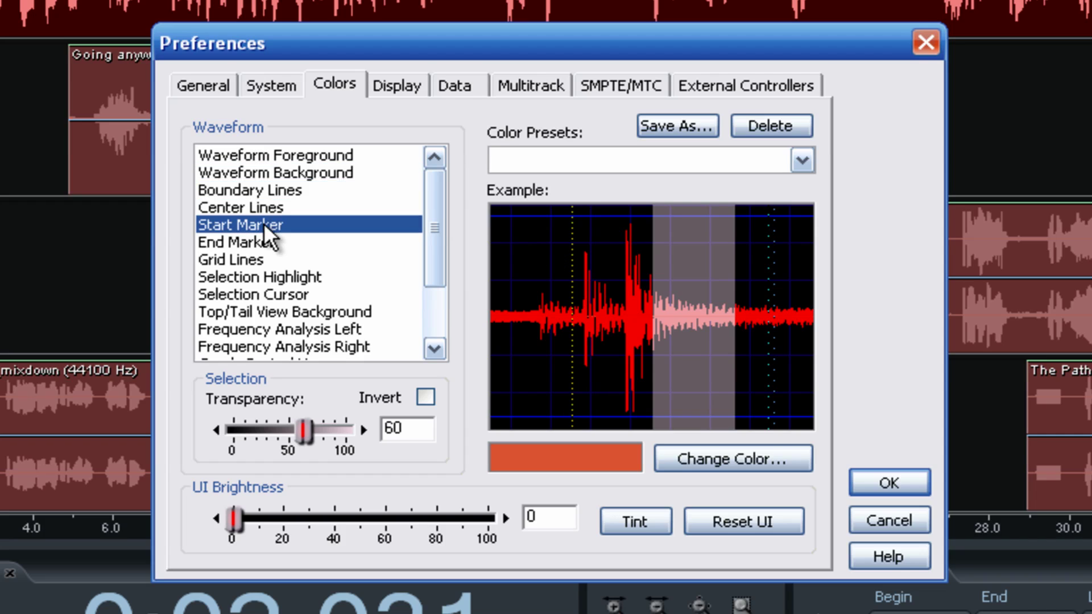
{"action": "left_click", "coordinate": [261, 243]}
Check the grid line, selection highlight and selection cursor colours, then view the Color Presets list.
{"action": "left_click", "coordinate": [261, 259]}
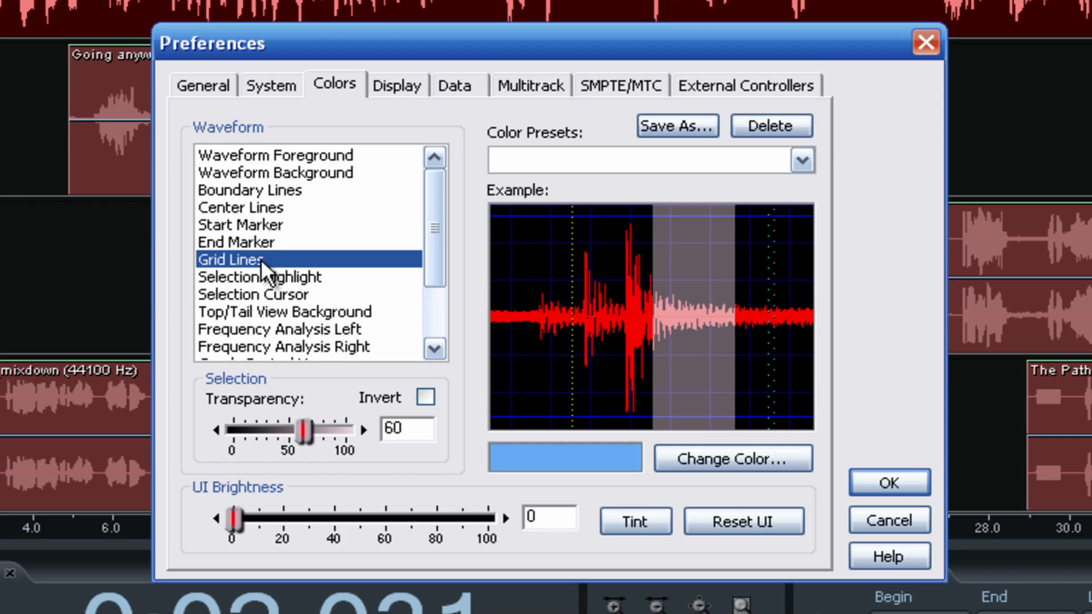
{"action": "left_click", "coordinate": [283, 277]}
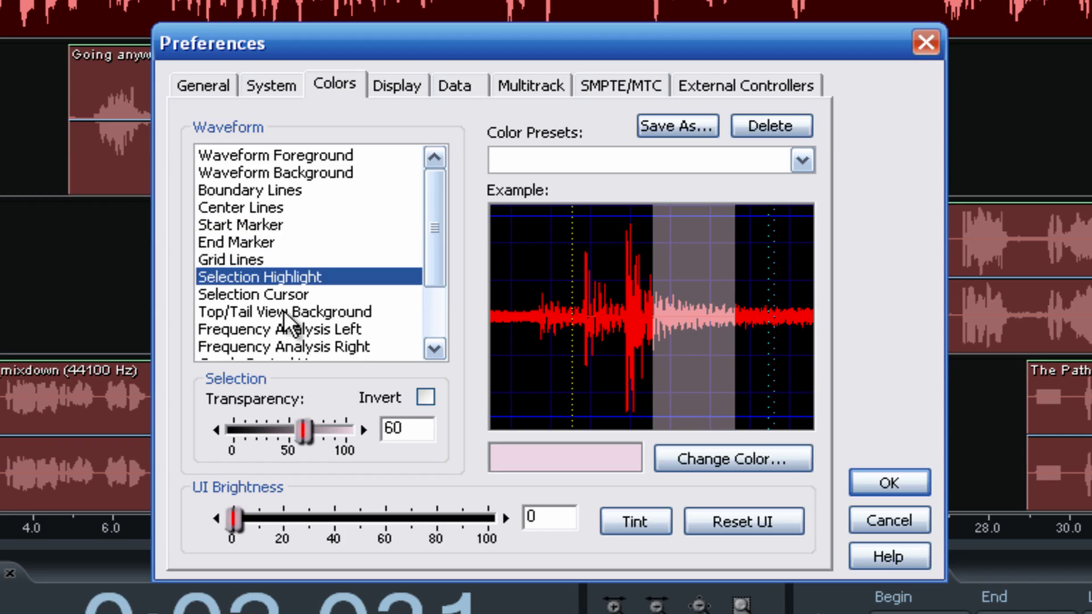
{"action": "left_click", "coordinate": [285, 295]}
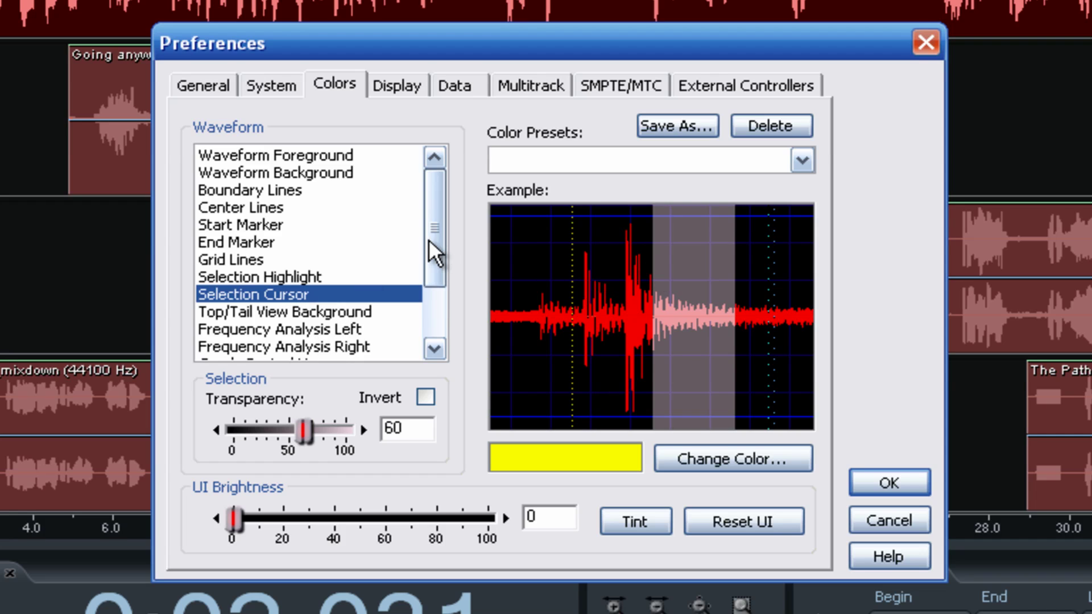
{"action": "left_click_drag", "start_coordinate": [434, 242], "coordinate": [435, 307]}
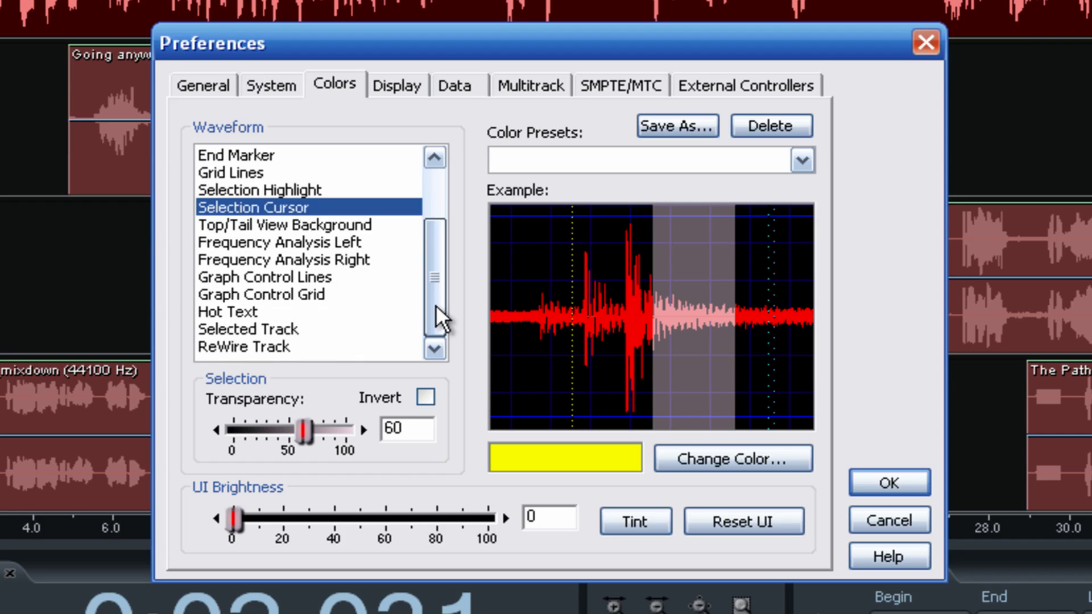
{"action": "left_click", "coordinate": [804, 159]}
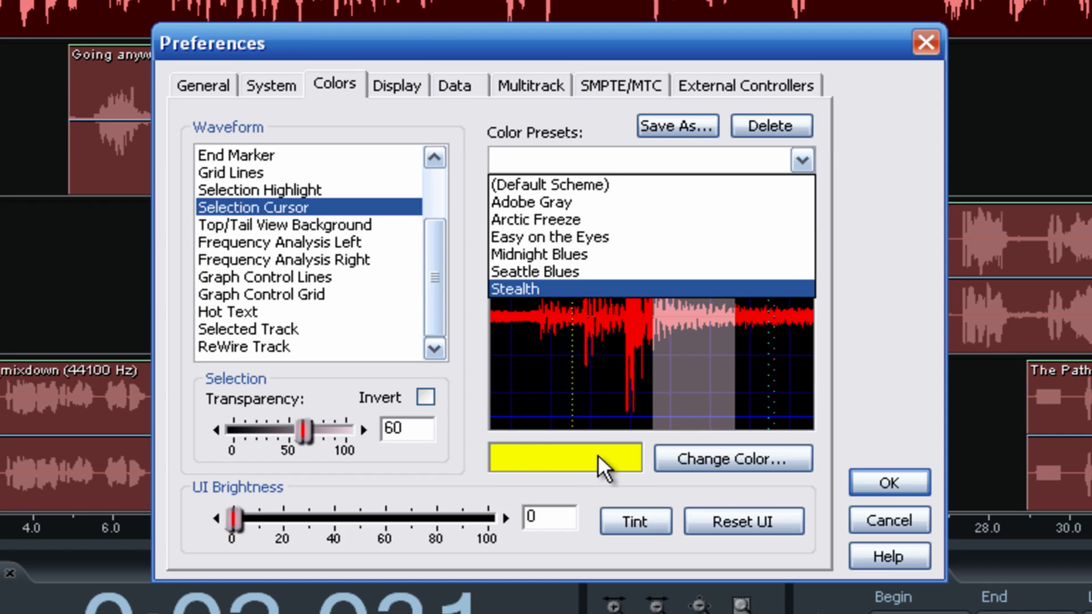
Leave the colour scheme unchanged and raise UI brightness through 24, 49 and 99 before resetting to 0.
{"action": "left_click", "coordinate": [900, 195]}
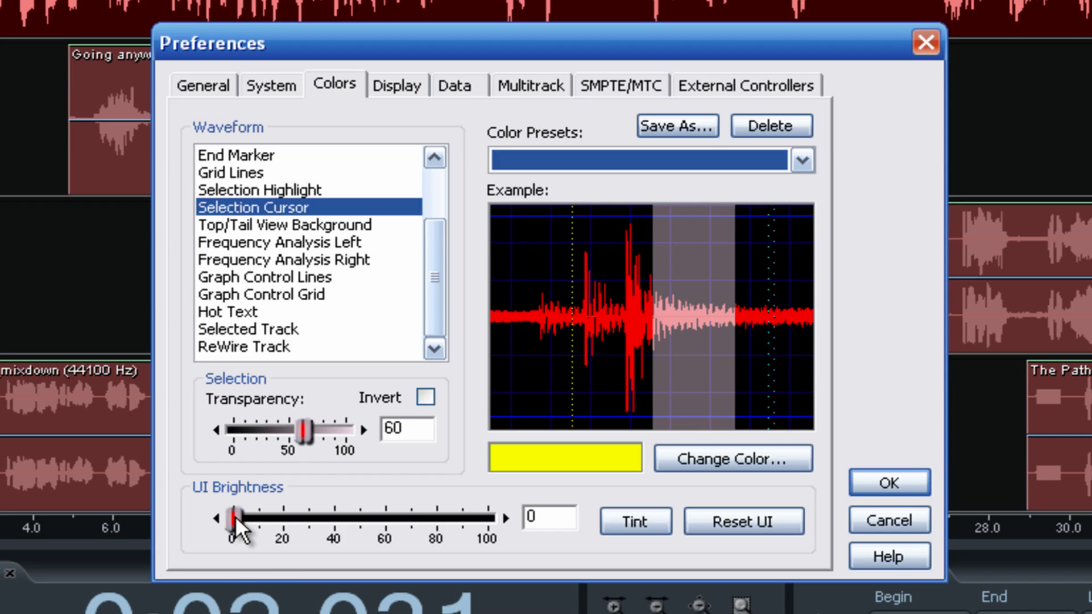
{"action": "left_click_drag", "start_coordinate": [234, 516], "coordinate": [295, 518]}
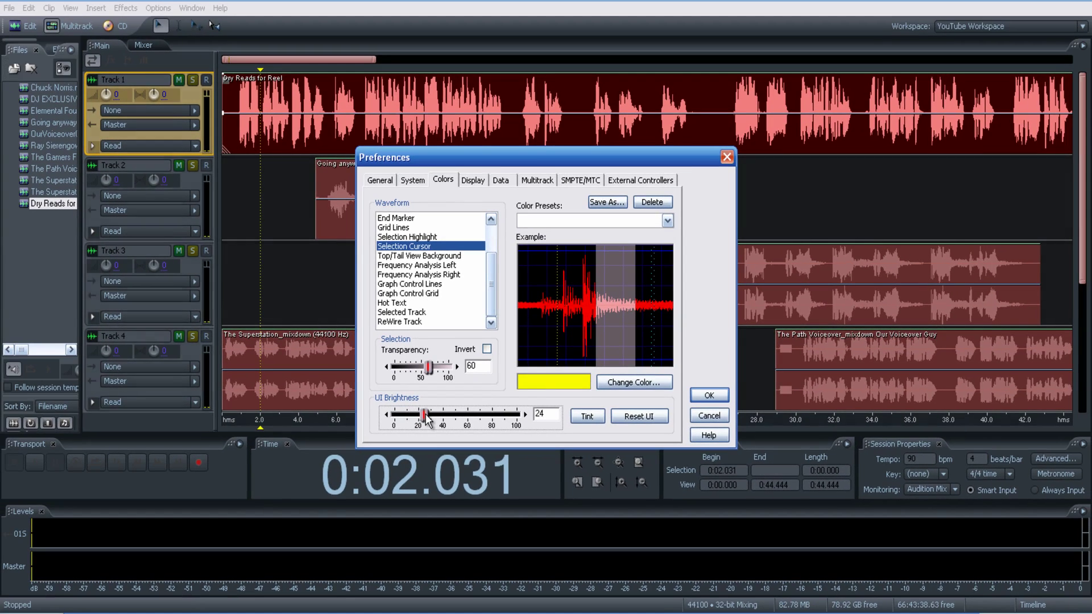
{"action": "left_click_drag", "start_coordinate": [425, 420], "coordinate": [462, 422]}
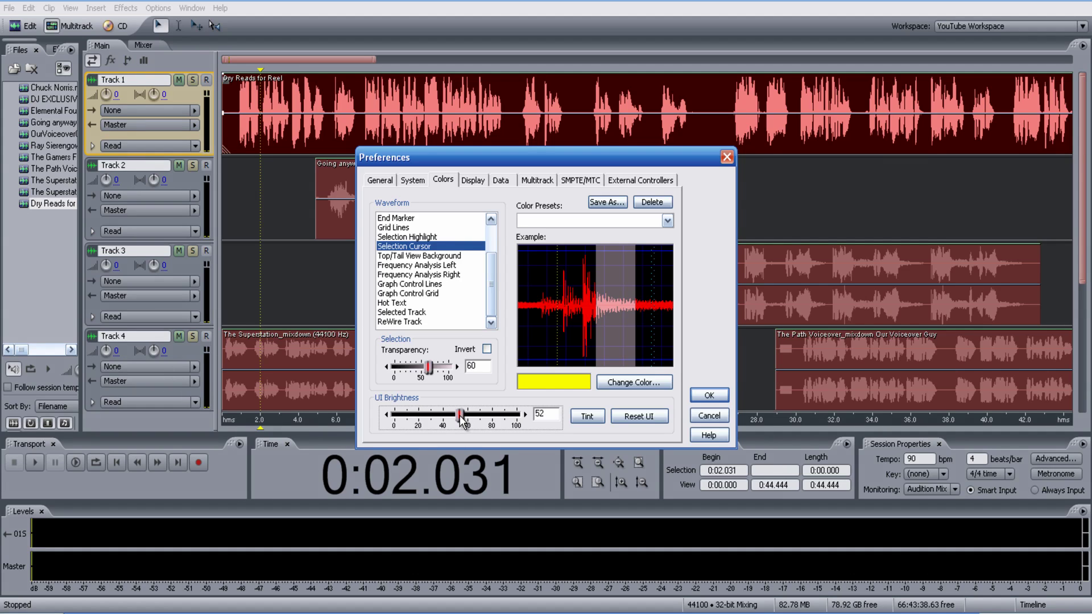
{"action": "left_click_drag", "start_coordinate": [463, 420], "coordinate": [518, 422]}
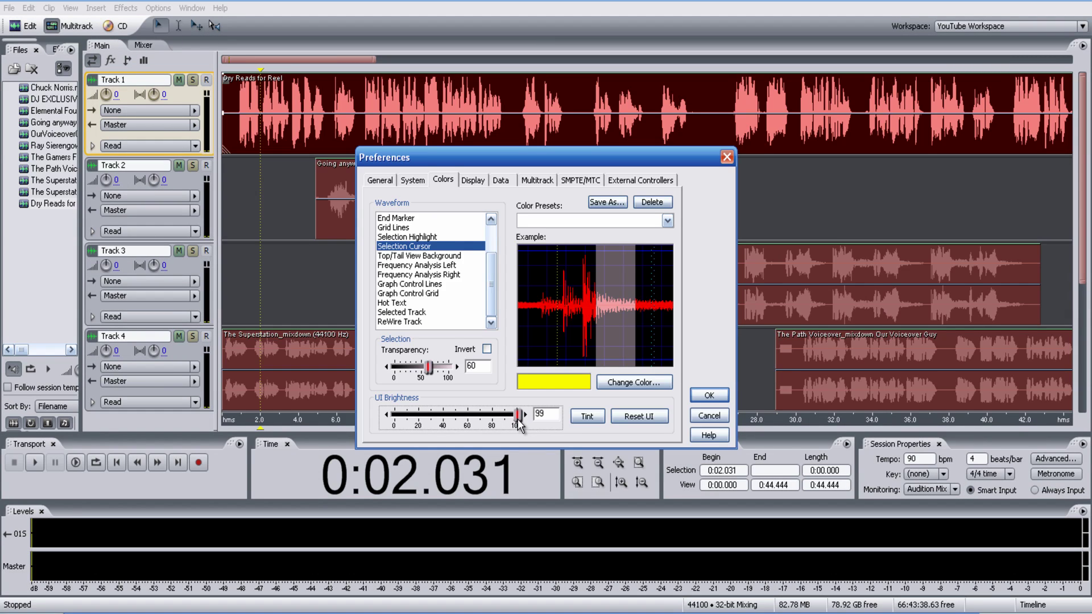
{"action": "left_click_drag", "start_coordinate": [519, 424], "coordinate": [384, 424]}
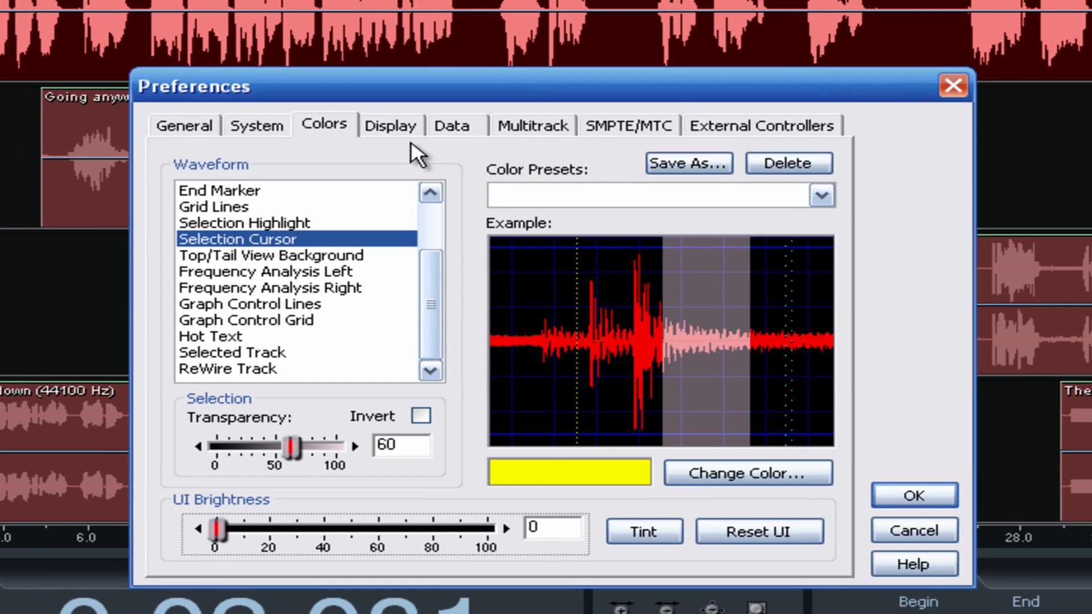
Look through the Display, Data and Multitrack preference pages.
{"action": "left_click", "coordinate": [472, 180]}
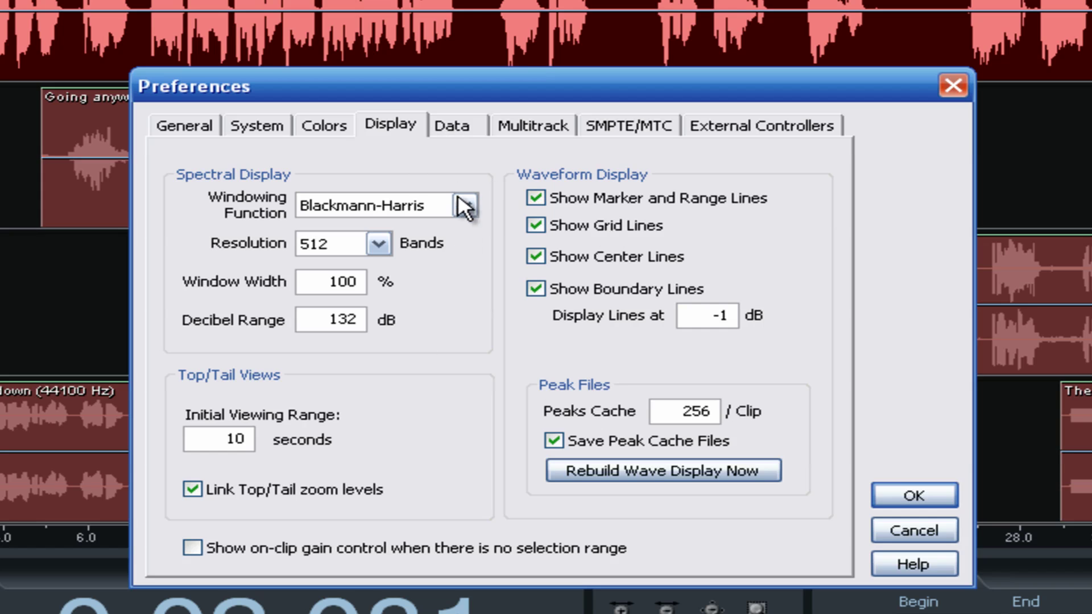
{"action": "left_click", "coordinate": [454, 127]}
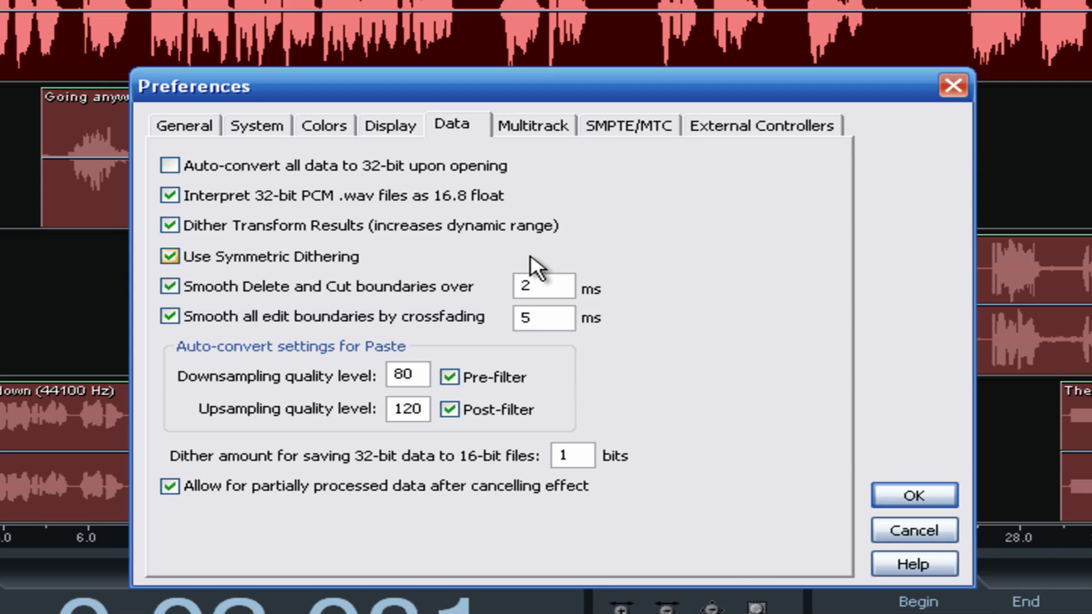
{"action": "left_click", "coordinate": [523, 128]}
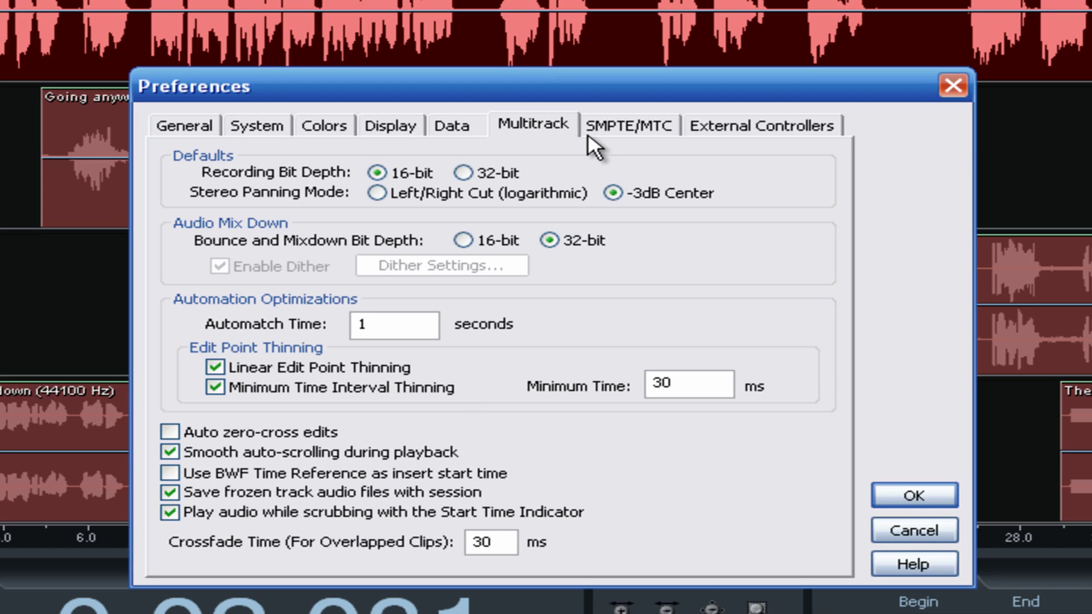
View the SMPTE/MTC sync settings, then the External Controllers page.
{"action": "left_click", "coordinate": [604, 124]}
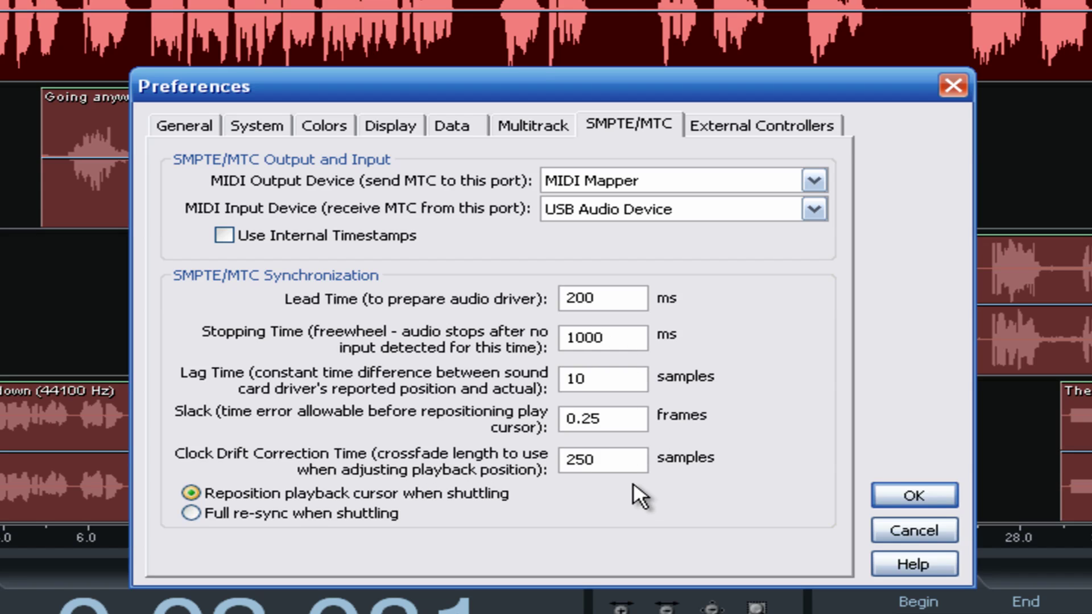
{"action": "left_click", "coordinate": [759, 132]}
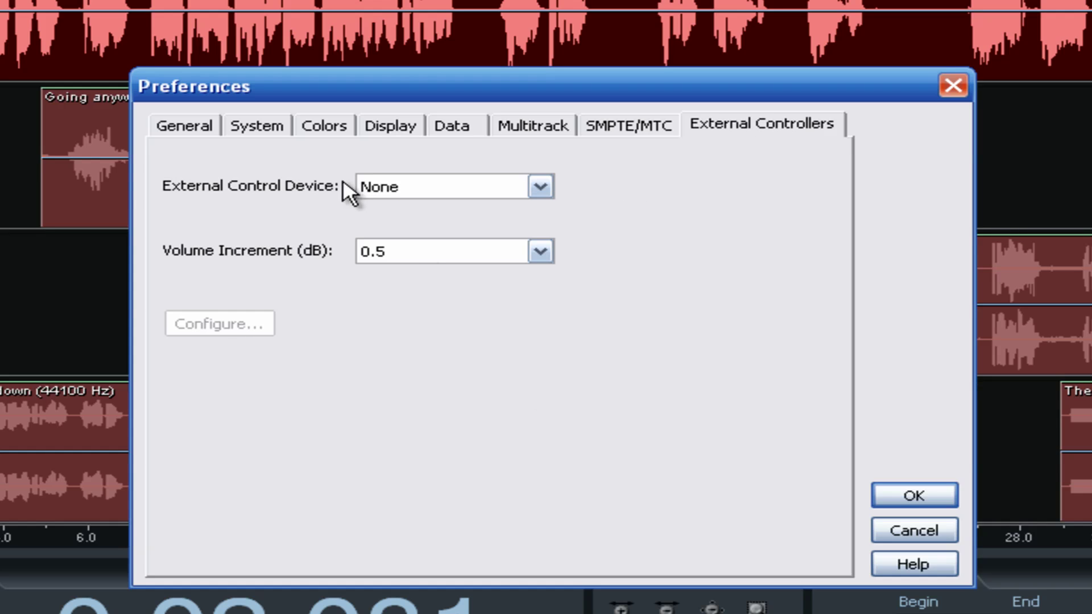
Keep External Control Device at None and Volume Increment at 0.5 dB, then return to Colors.
{"action": "left_click", "coordinate": [540, 187]}
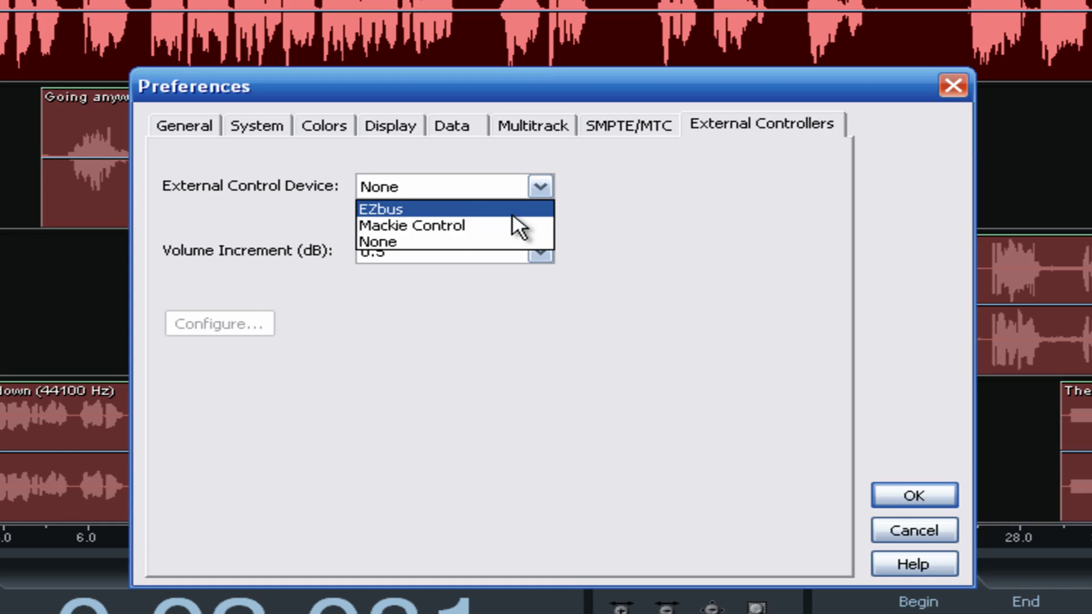
{"action": "left_click", "coordinate": [628, 257]}
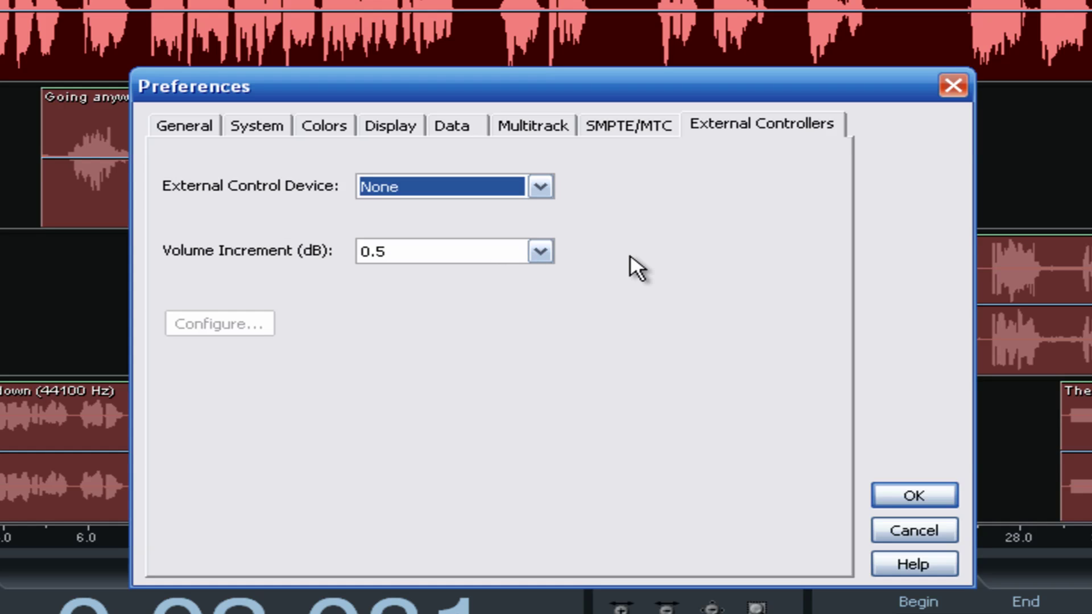
{"action": "left_click", "coordinate": [540, 252]}
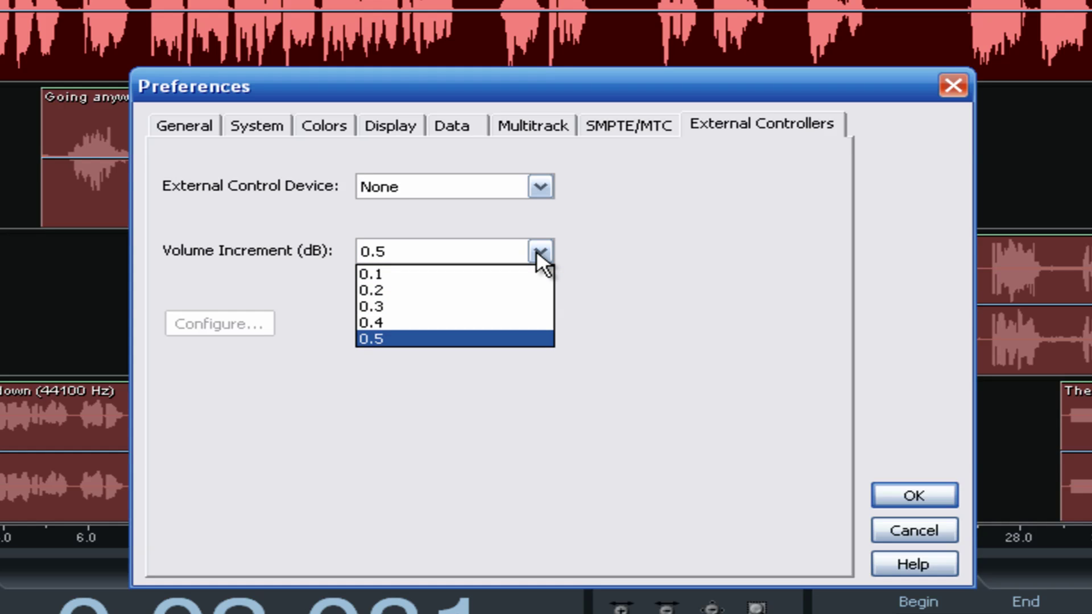
{"action": "left_click", "coordinate": [627, 249]}
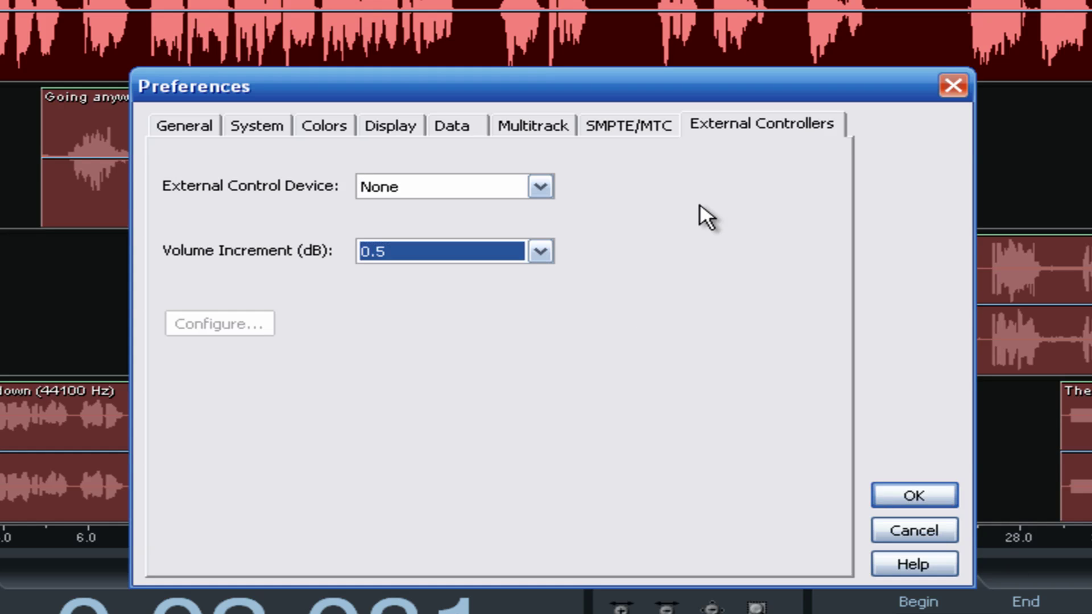
{"action": "left_click", "coordinate": [315, 130]}
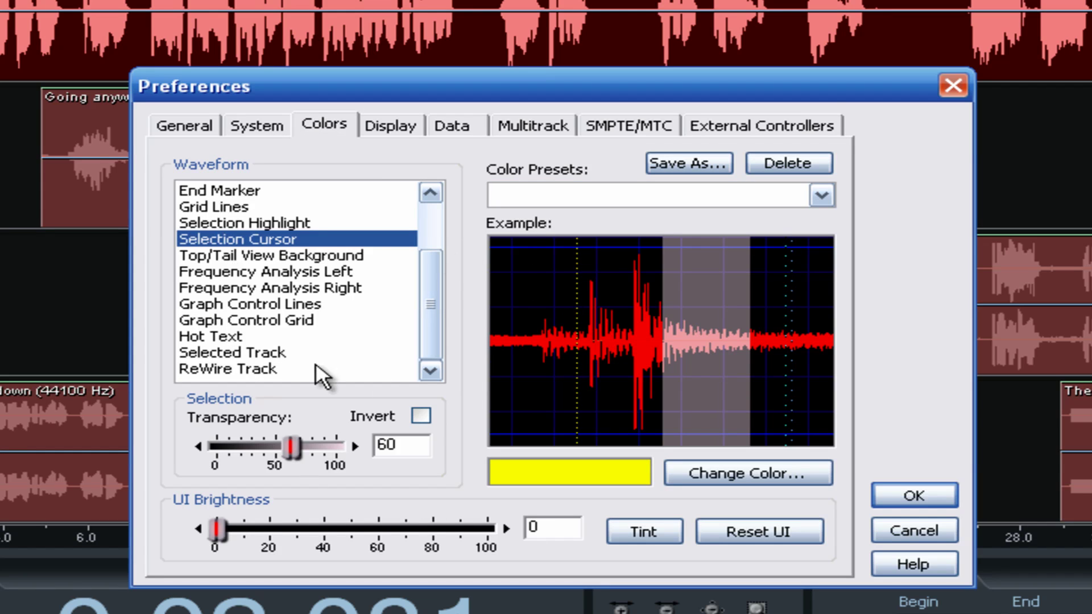
{"action": "left_click_drag", "start_coordinate": [439, 311], "coordinate": [442, 272]}
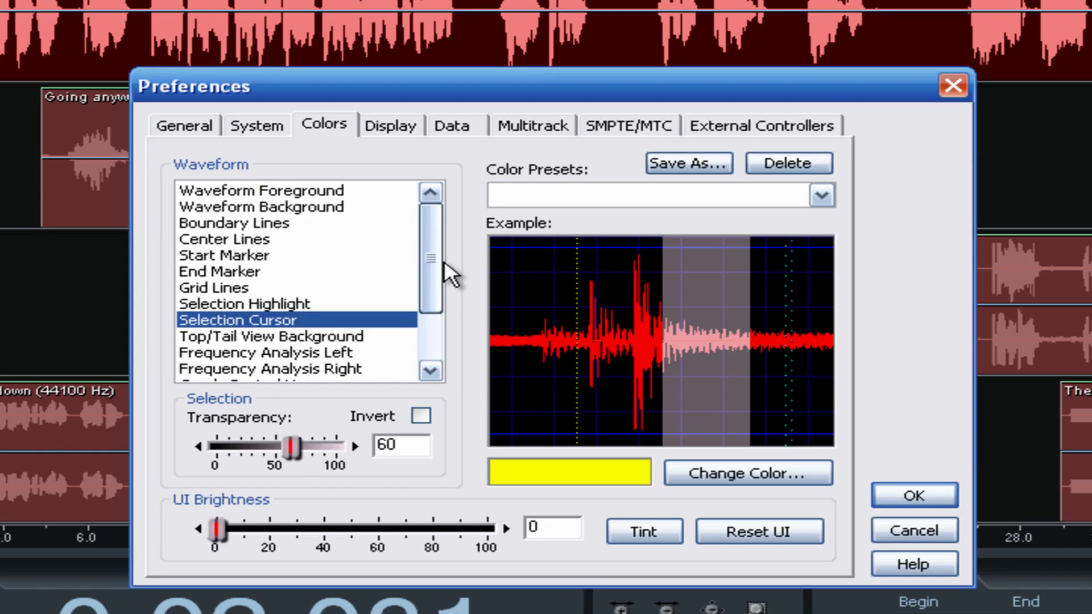